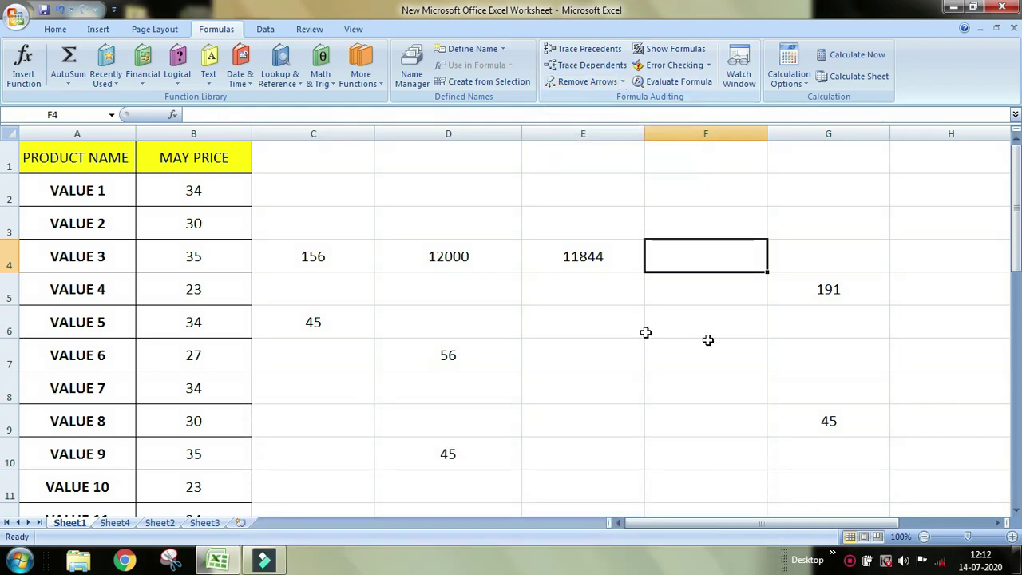
Look over the prices in B2:B5, then select the 156 total in C4.
click(741, 340)
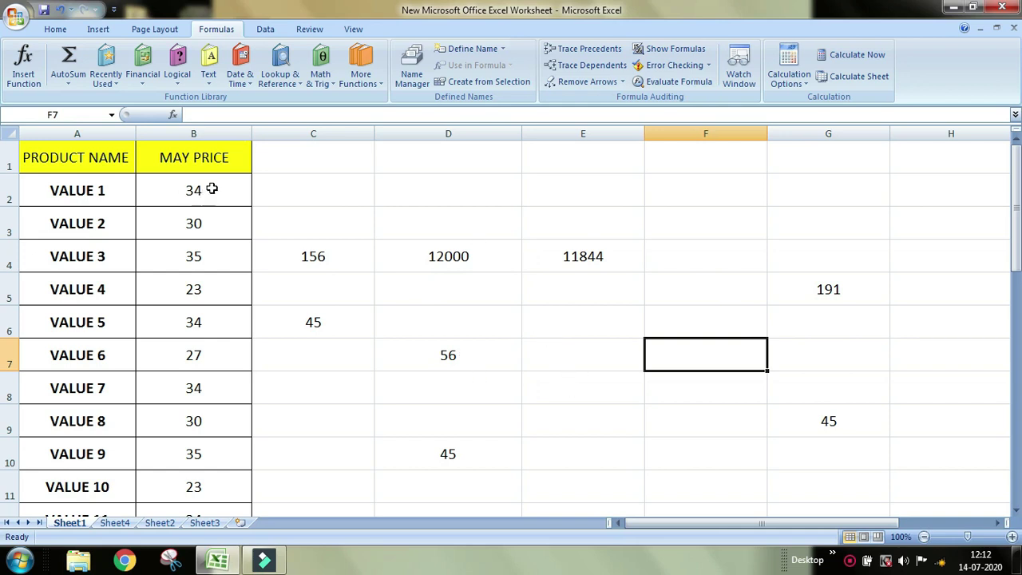
click(335, 257)
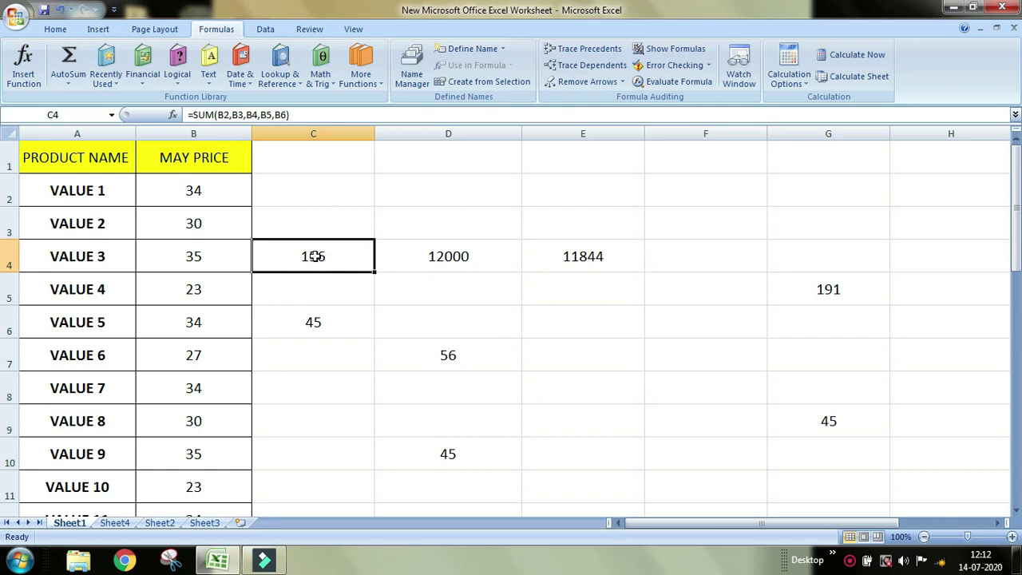
drag(210, 190, 200, 289)
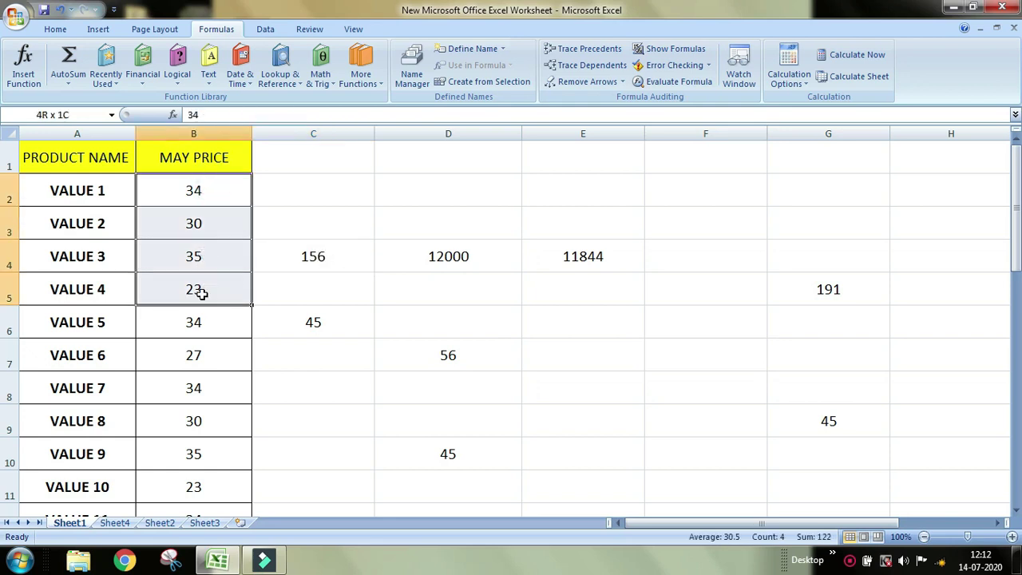
click(328, 256)
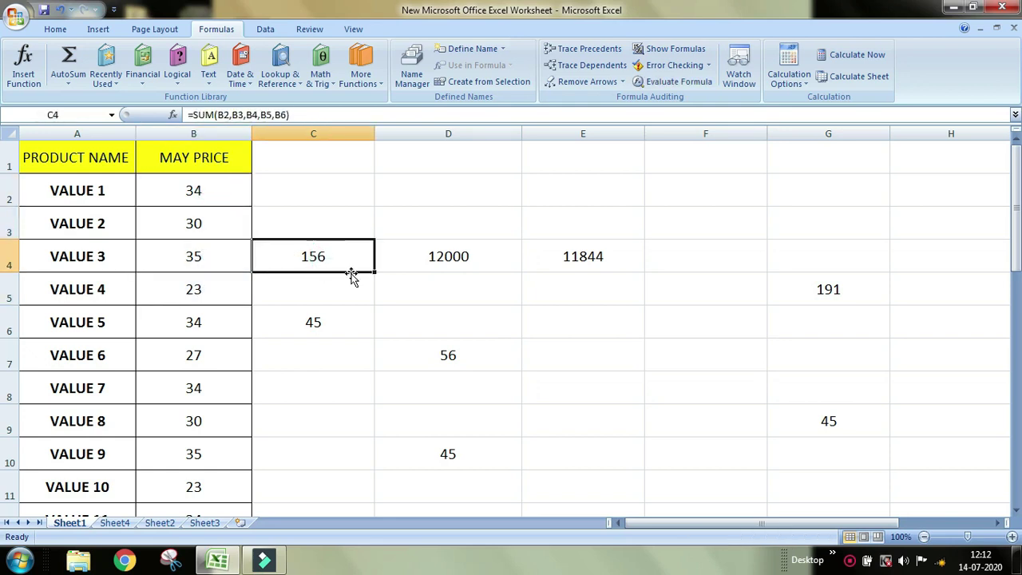
Review C4's =SUM(B2,B3,B4,B5,B6) formula unchanged, then trace its precedents.
double_click(340, 253)
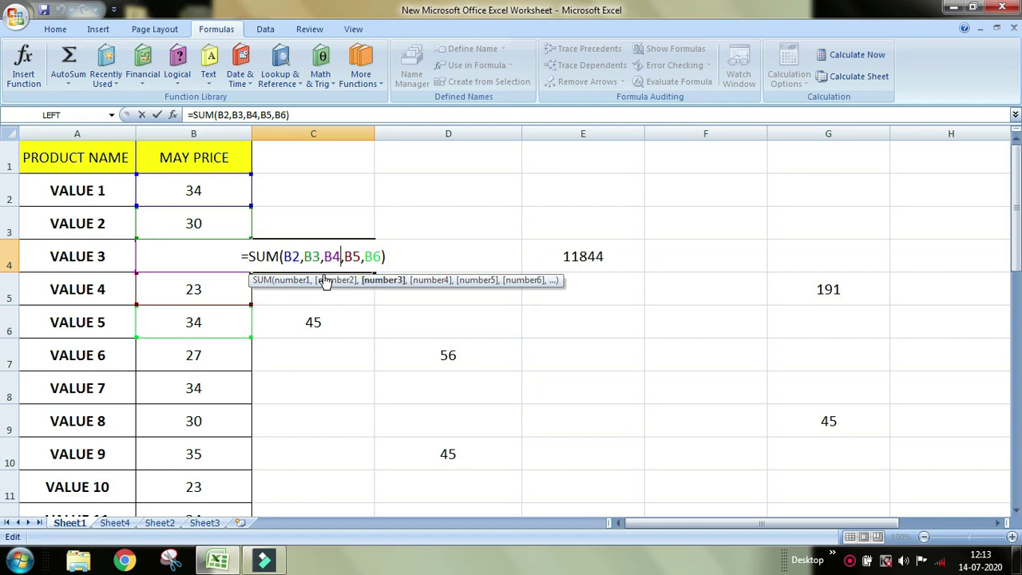
key(Return)
click(297, 256)
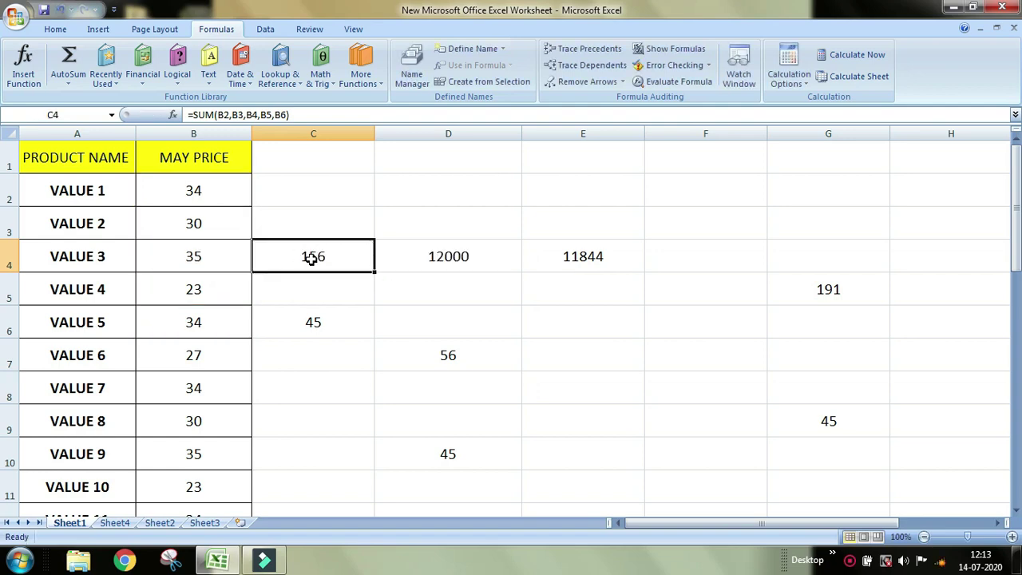
double_click(366, 252)
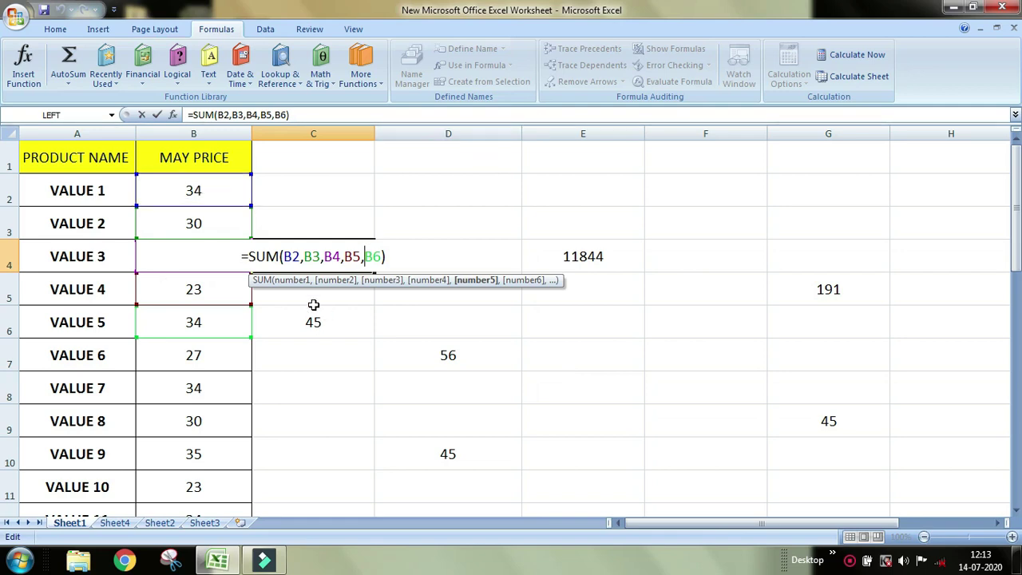
key(Return)
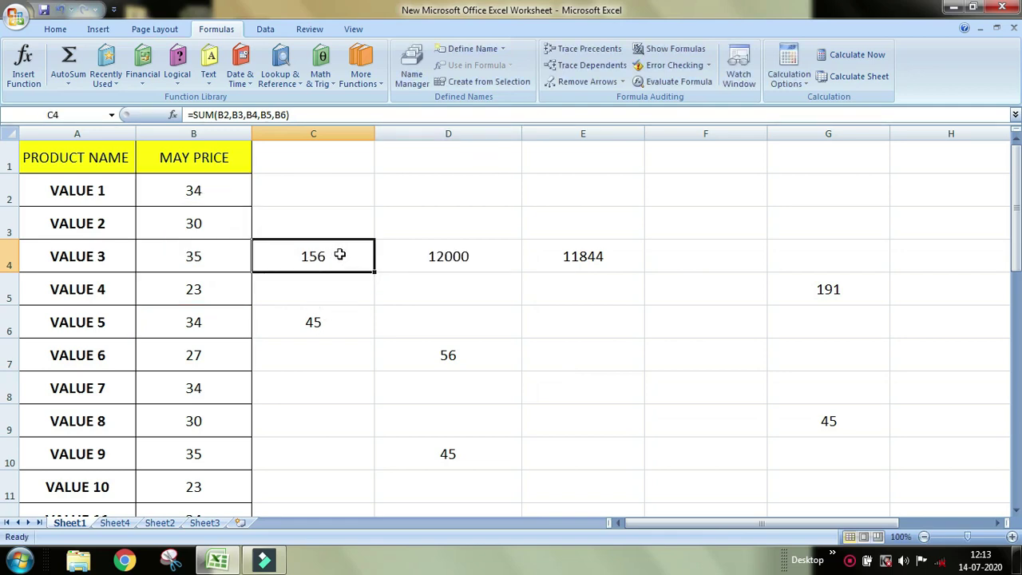
click(595, 45)
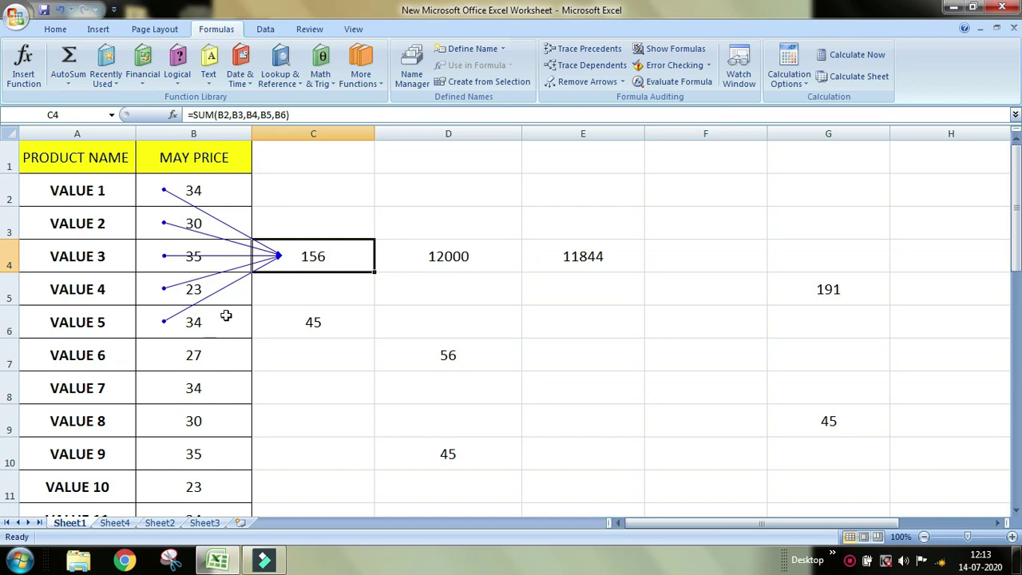
click(206, 195)
click(199, 225)
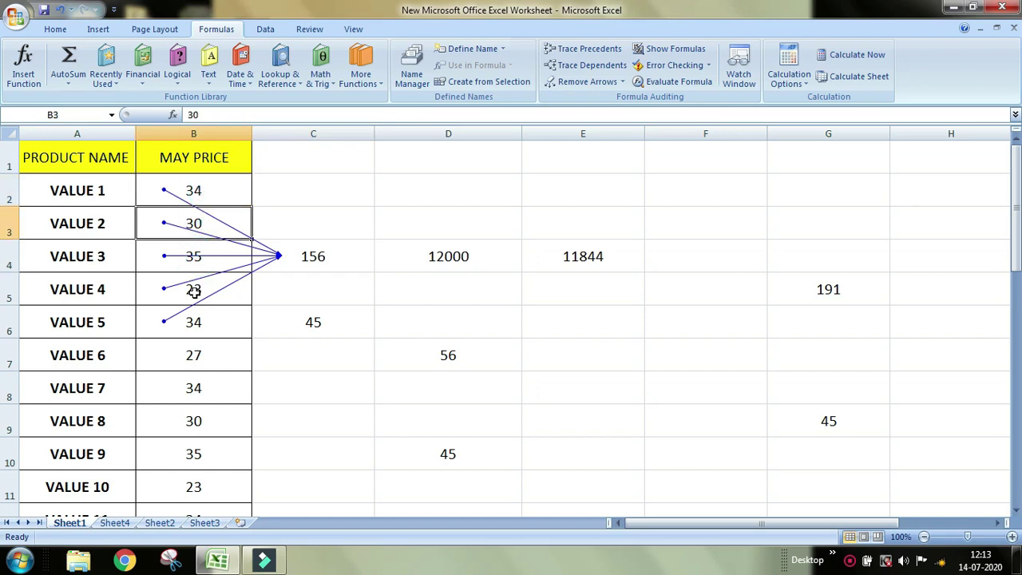
click(194, 292)
click(198, 325)
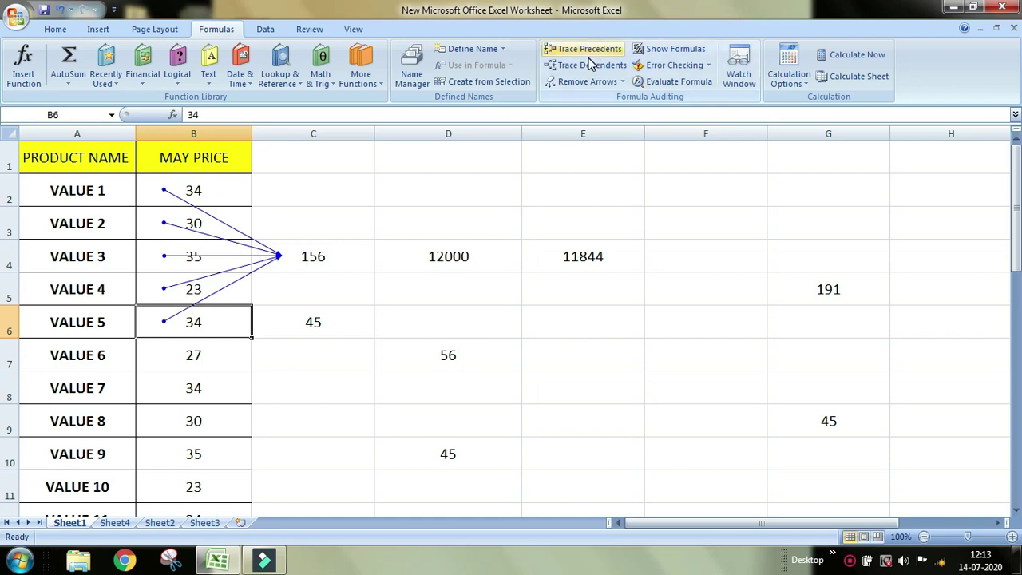
click(834, 285)
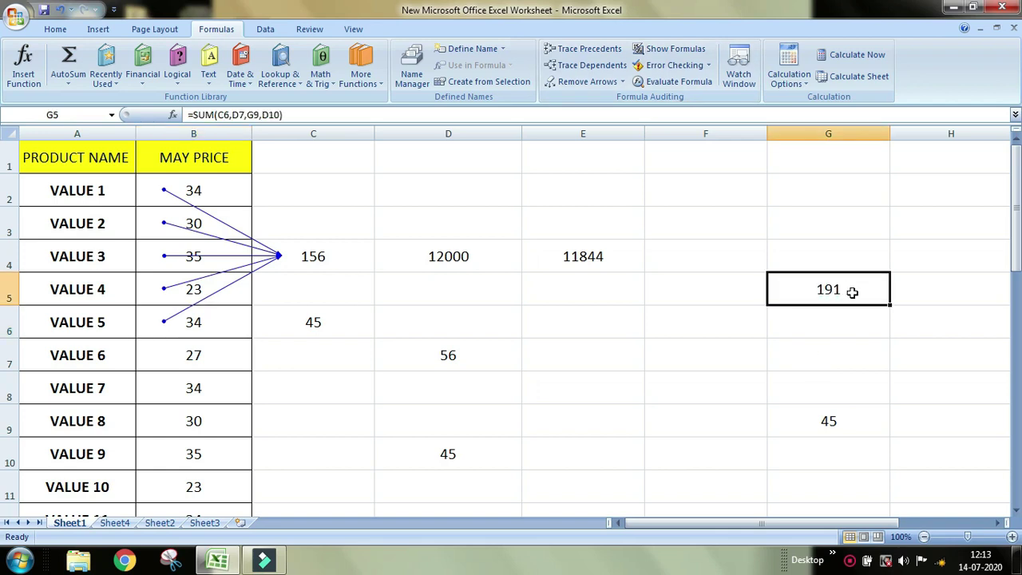
double_click(855, 291)
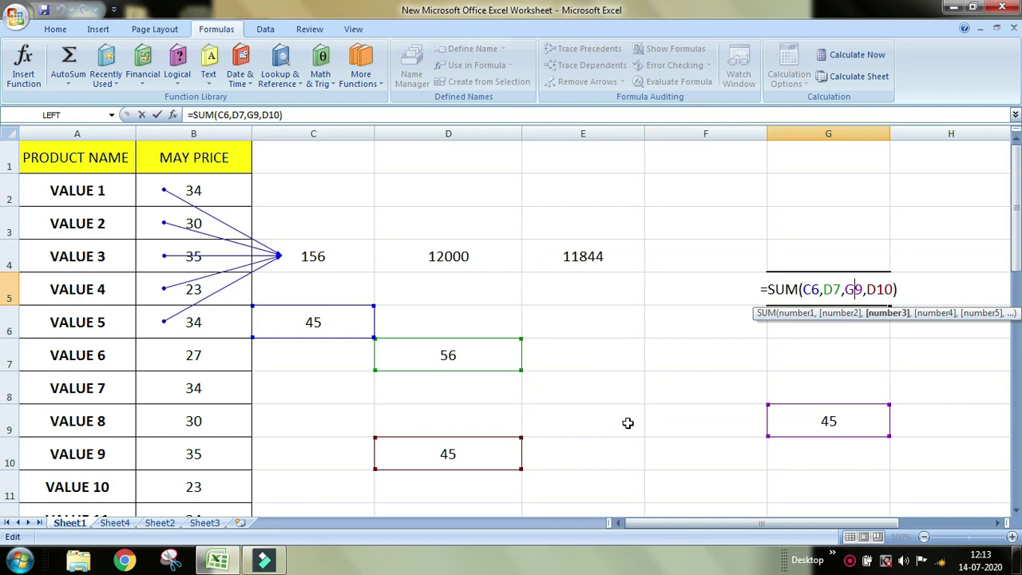
scroll(628, 422, down, 1)
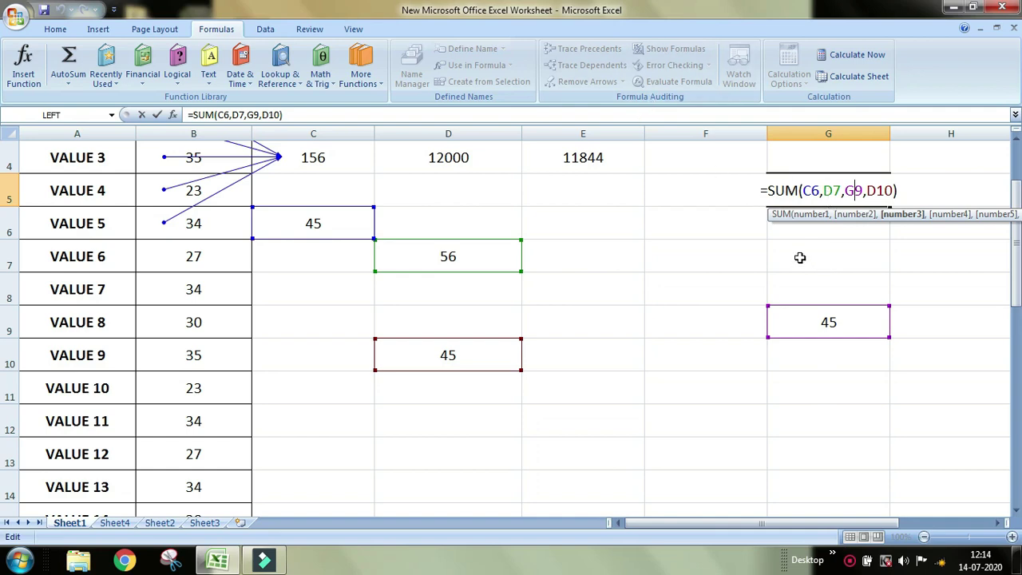
key(ctrl+Return)
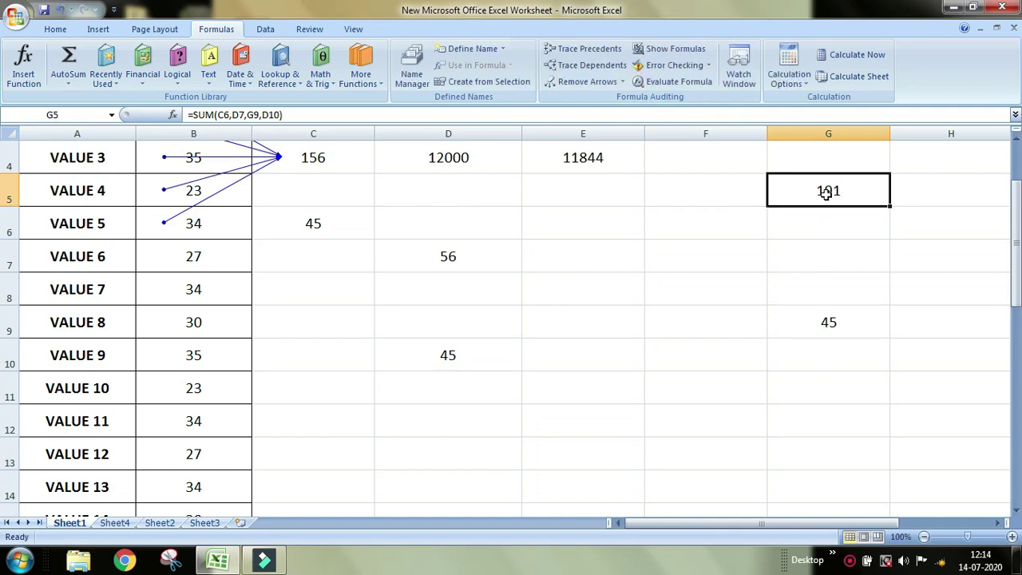
Trace G5's precedents and check its source values in D10, G9 and D7.
click(589, 49)
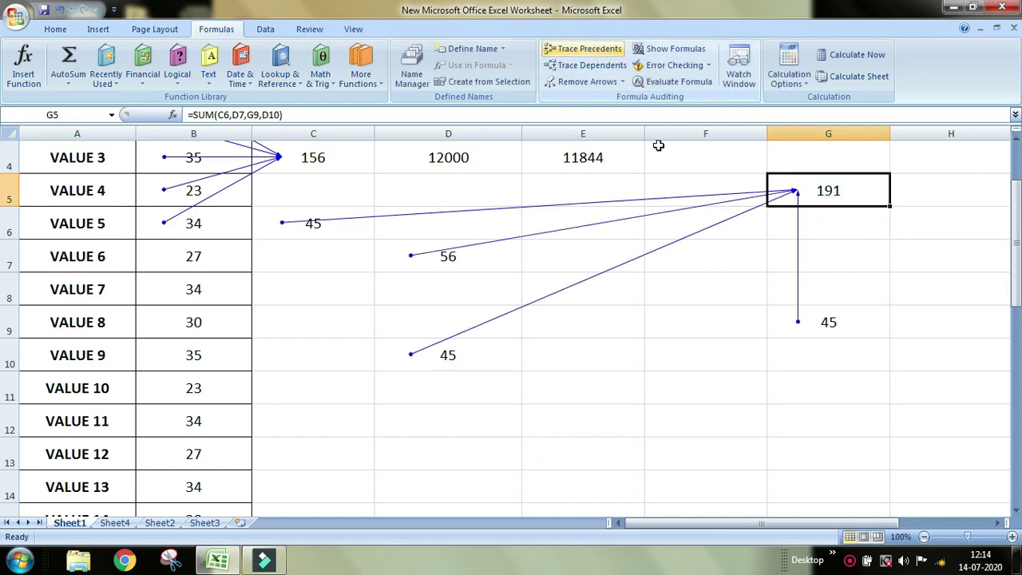
scroll(568, 374, up, 1)
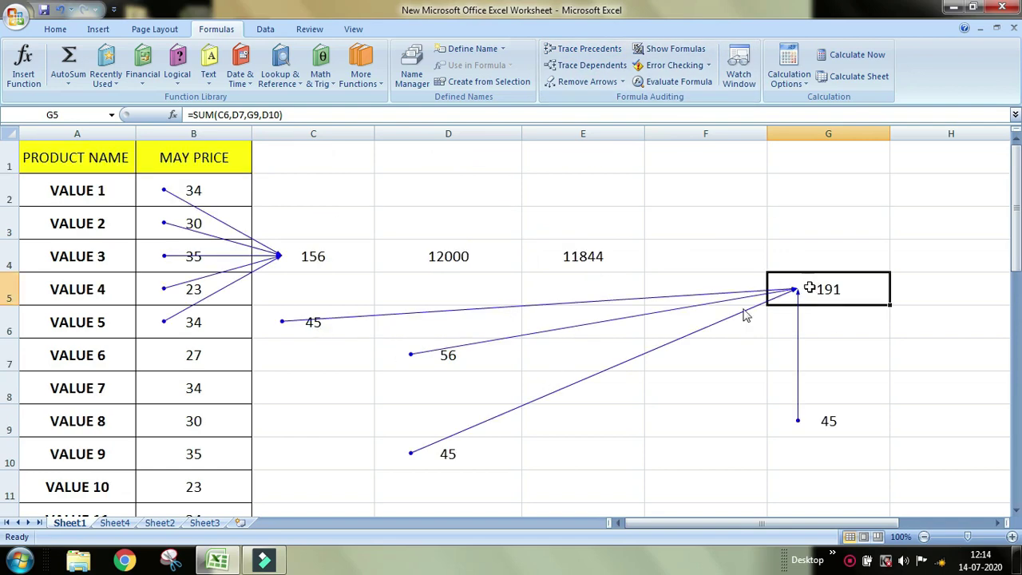
click(453, 454)
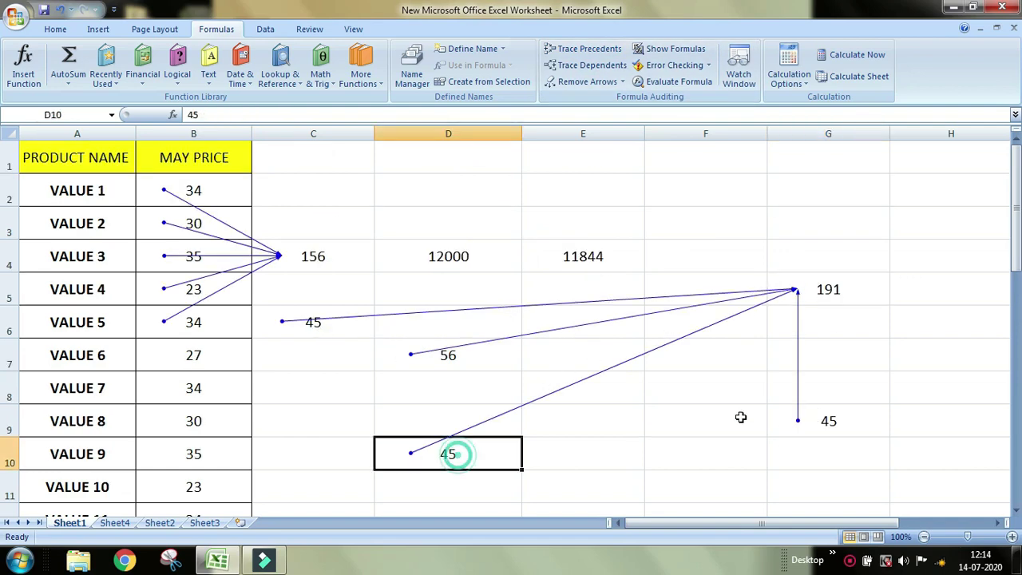
click(834, 411)
click(476, 354)
click(843, 285)
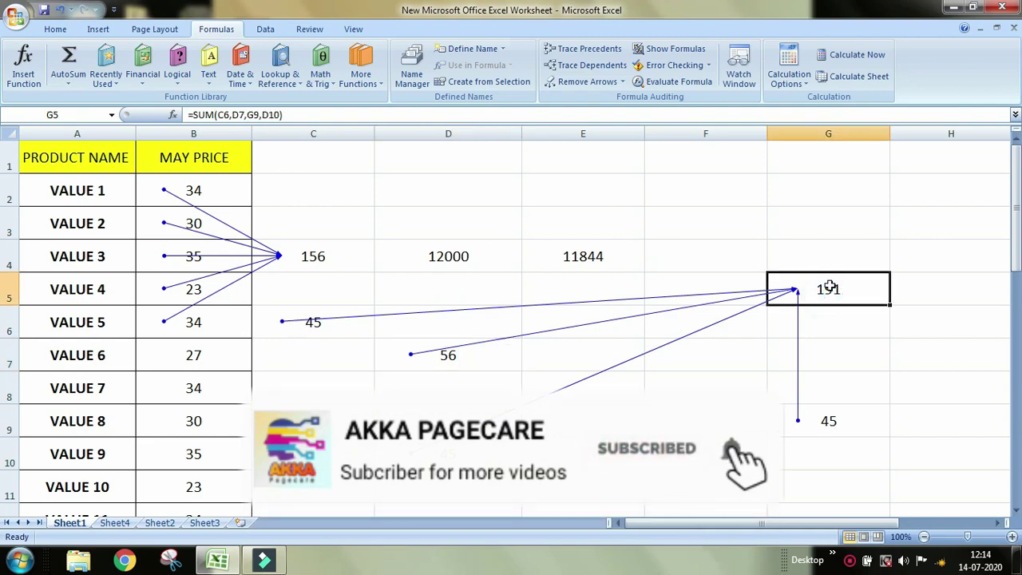
Change C6 from 45 to 50 and review G5's =SUM(C6,D7,G9,D10) formula unchanged.
click(311, 324)
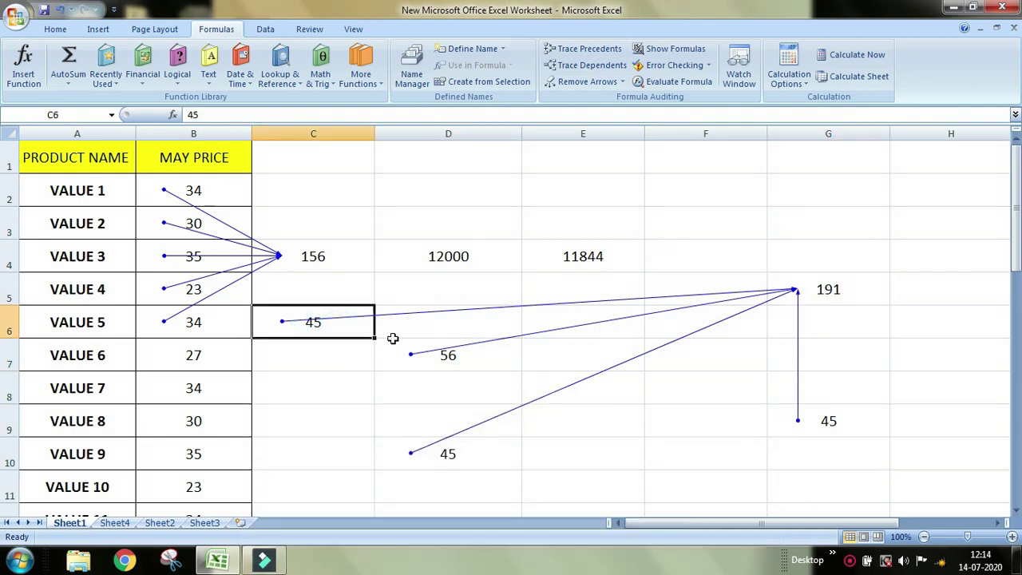
text(50)
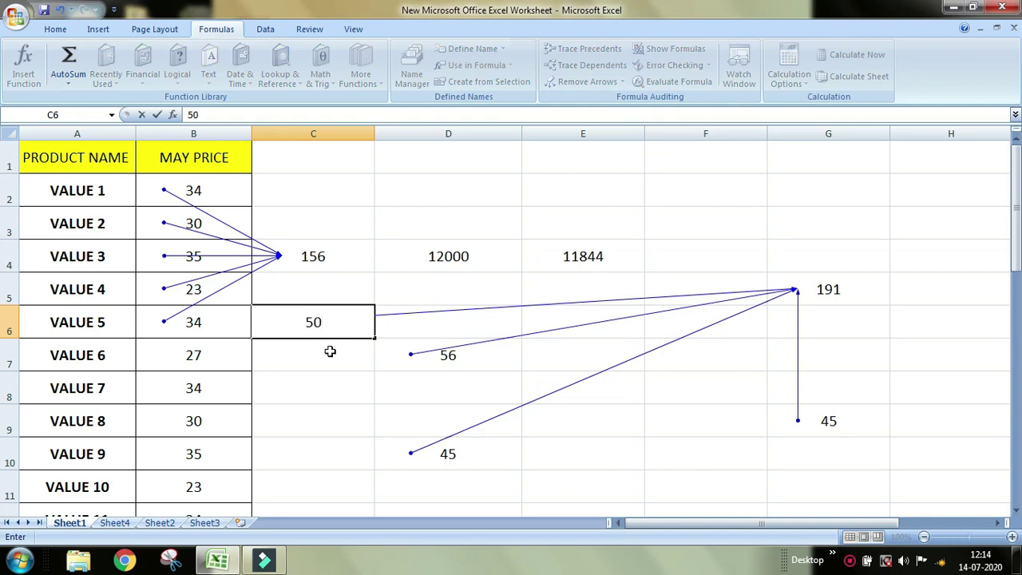
click(353, 359)
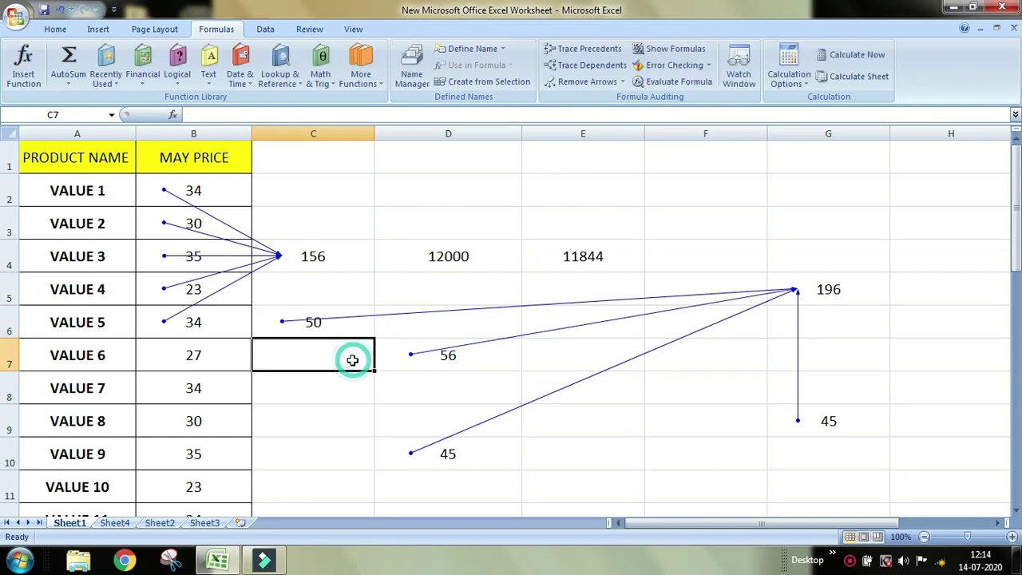
double_click(855, 289)
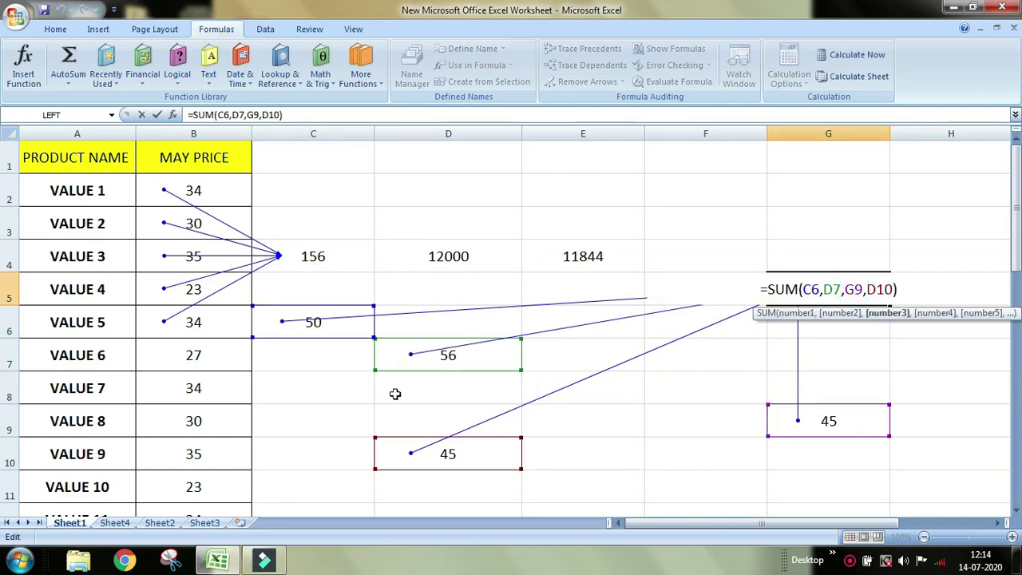
key(Escape)
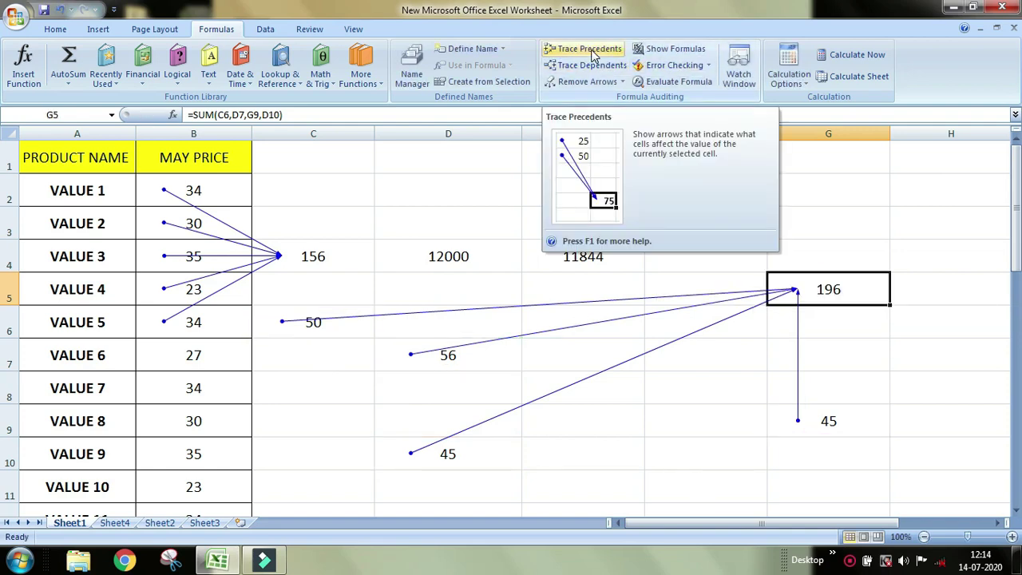
Compare C4's 156 with D4 (12000) and E4 (11844), then trace C4's dependents.
click(724, 373)
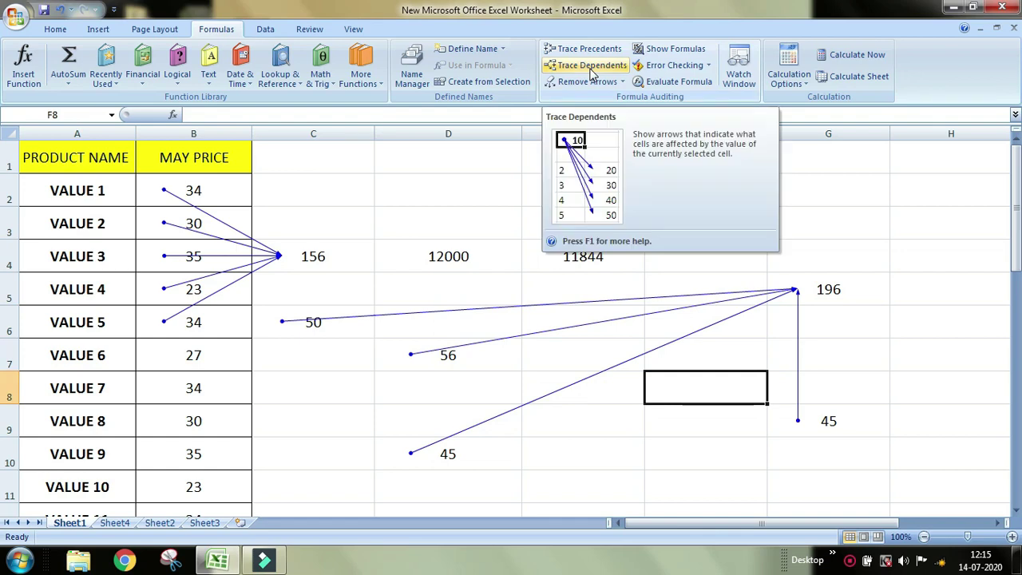
click(380, 226)
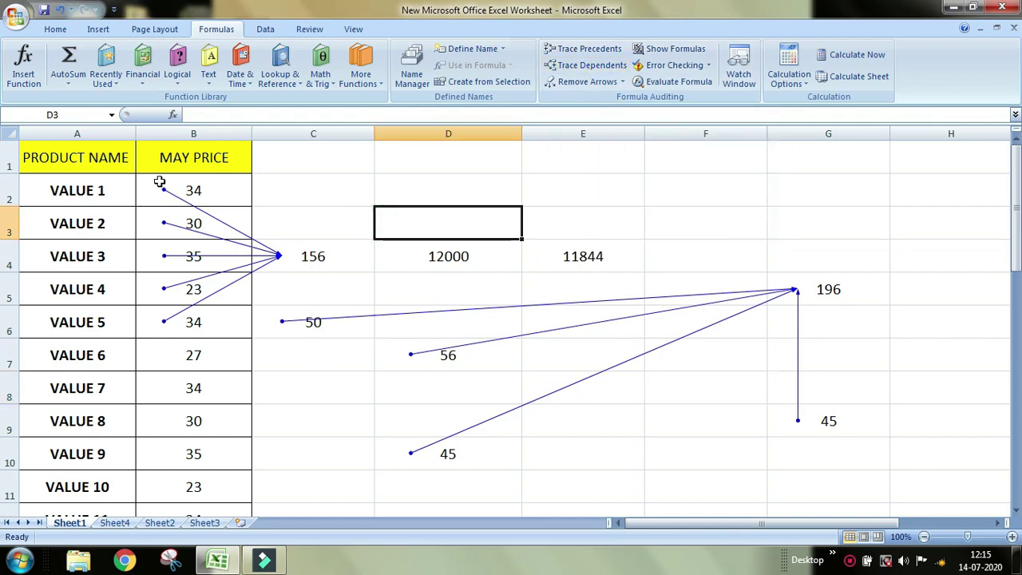
click(317, 259)
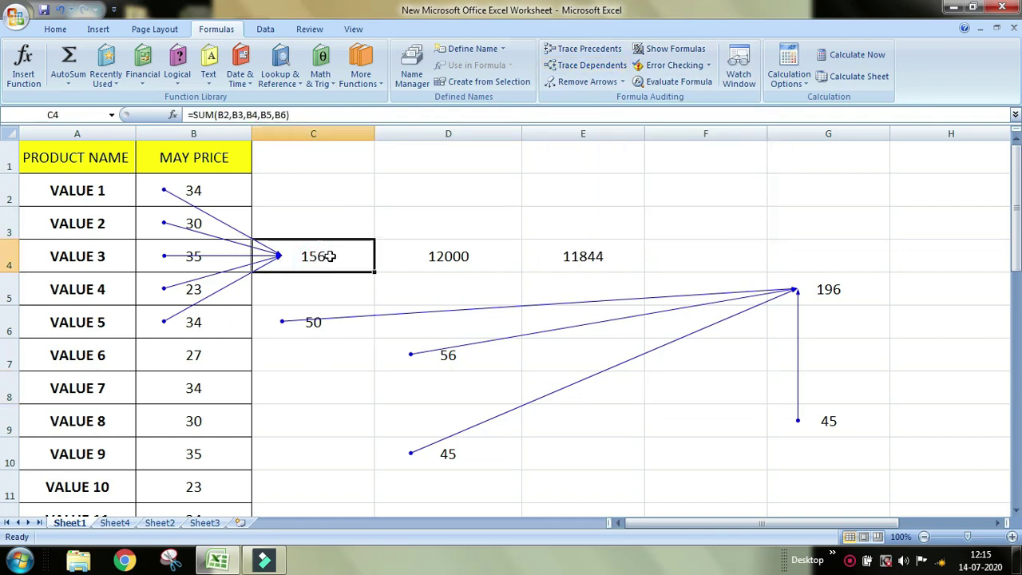
click(326, 257)
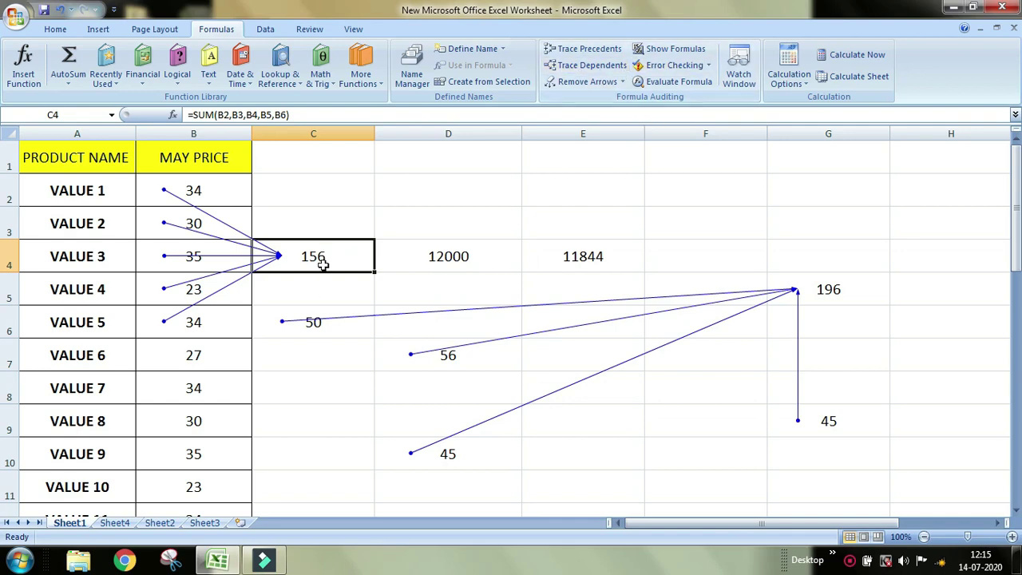
click(451, 255)
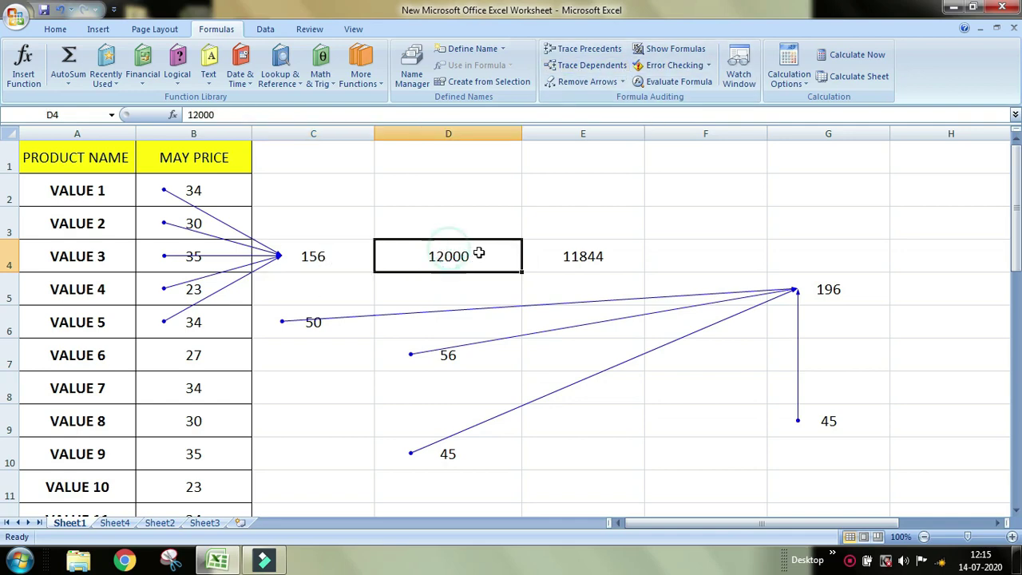
click(342, 259)
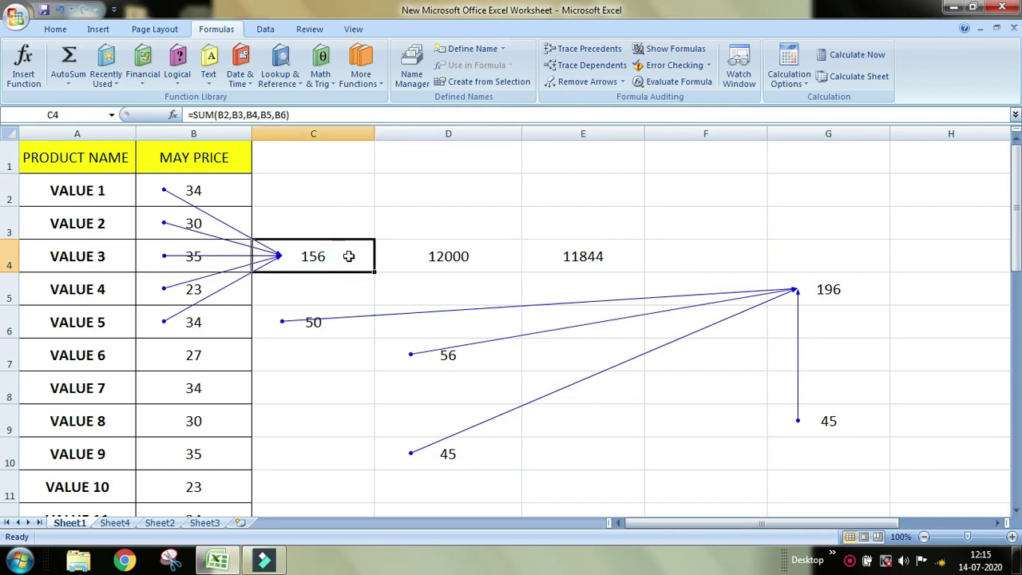
click(598, 260)
click(338, 262)
click(475, 265)
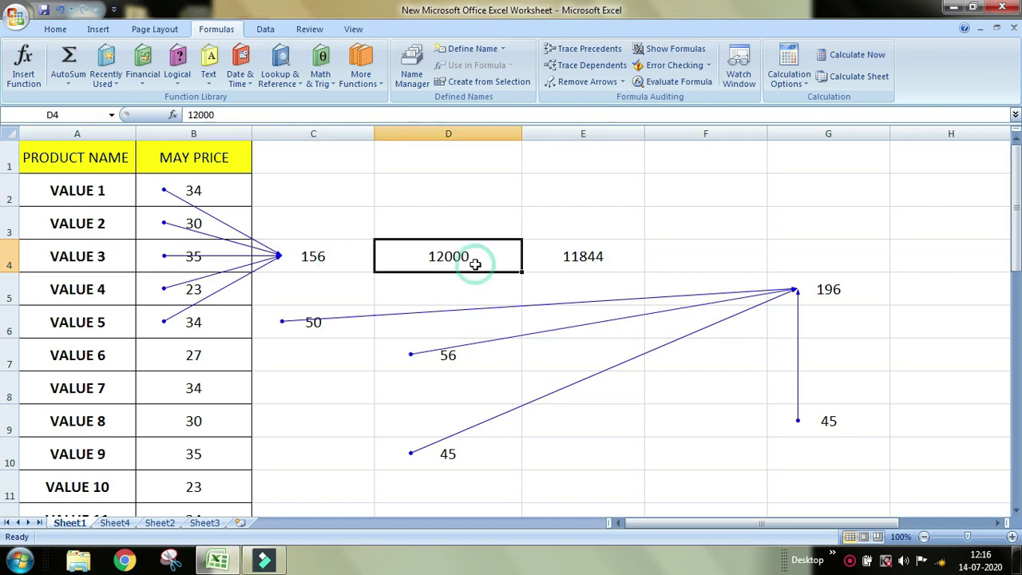
click(352, 256)
click(605, 71)
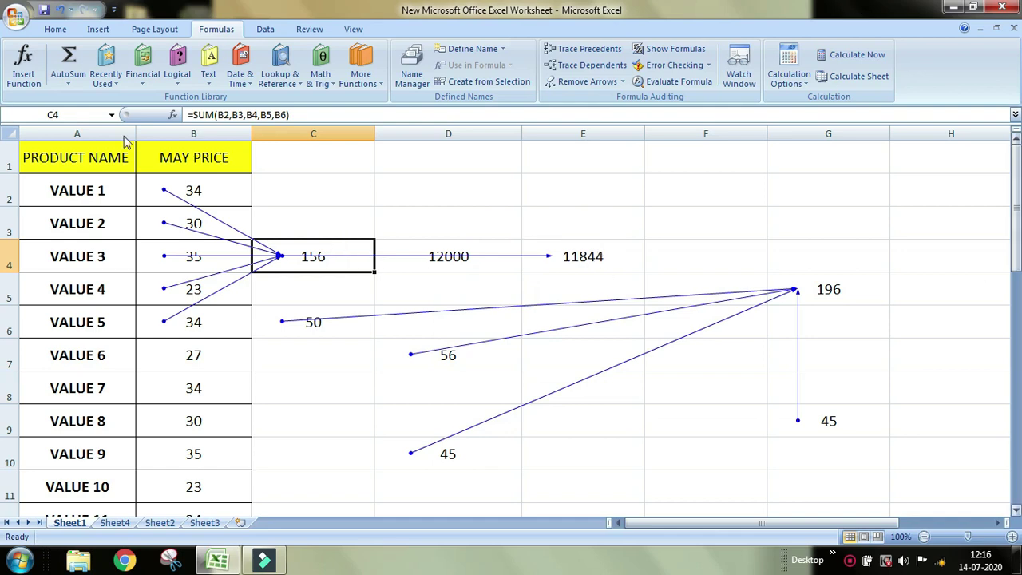
click(463, 264)
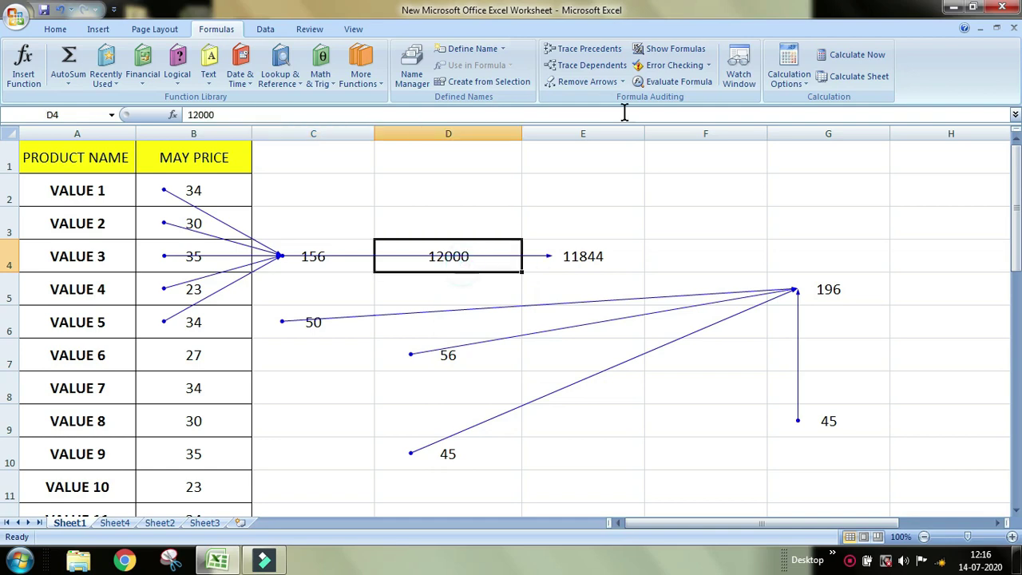
Remove all arrows, trace dependents of D4 and of B2, then select B3:B6.
click(585, 83)
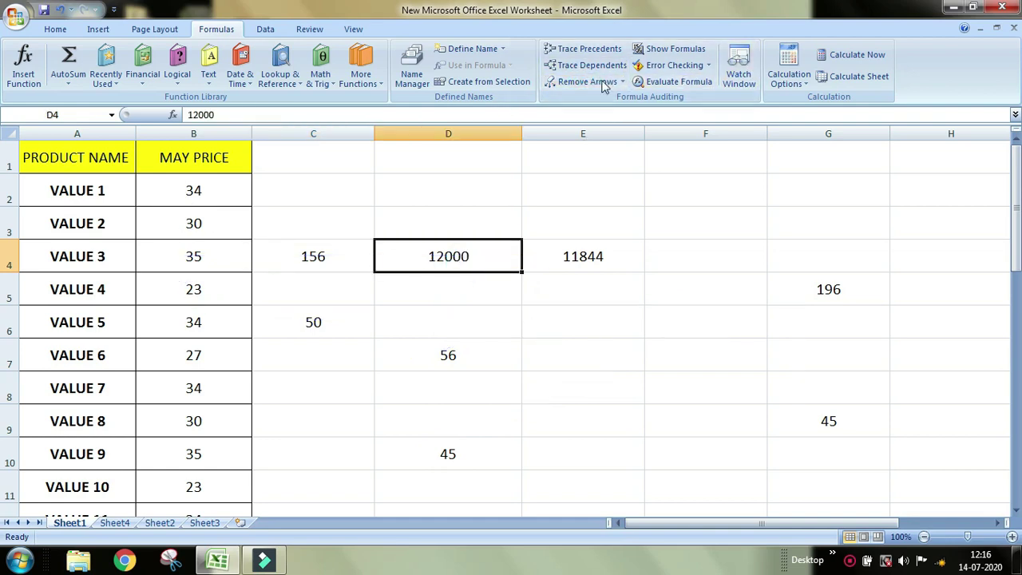
click(594, 66)
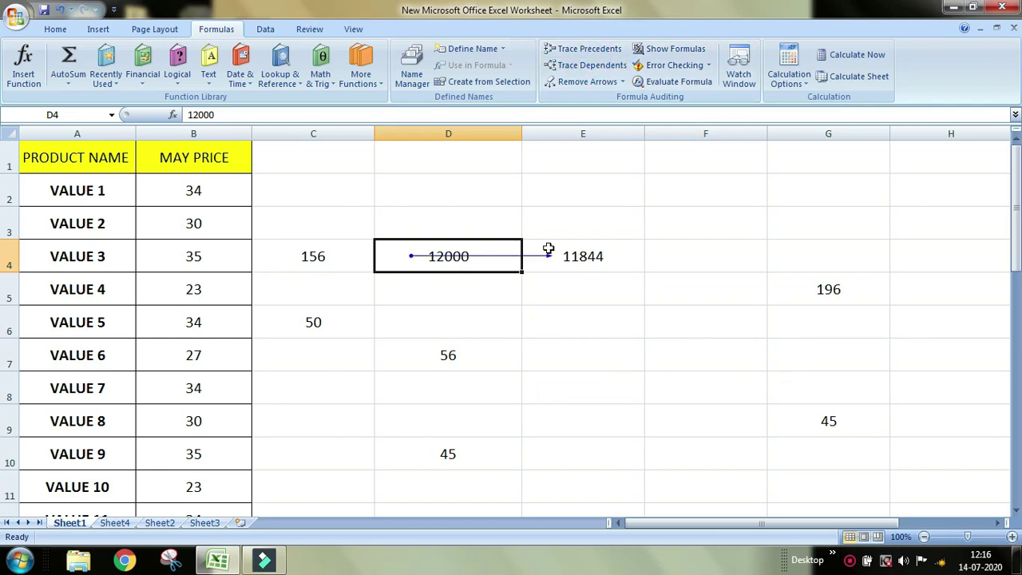
click(201, 190)
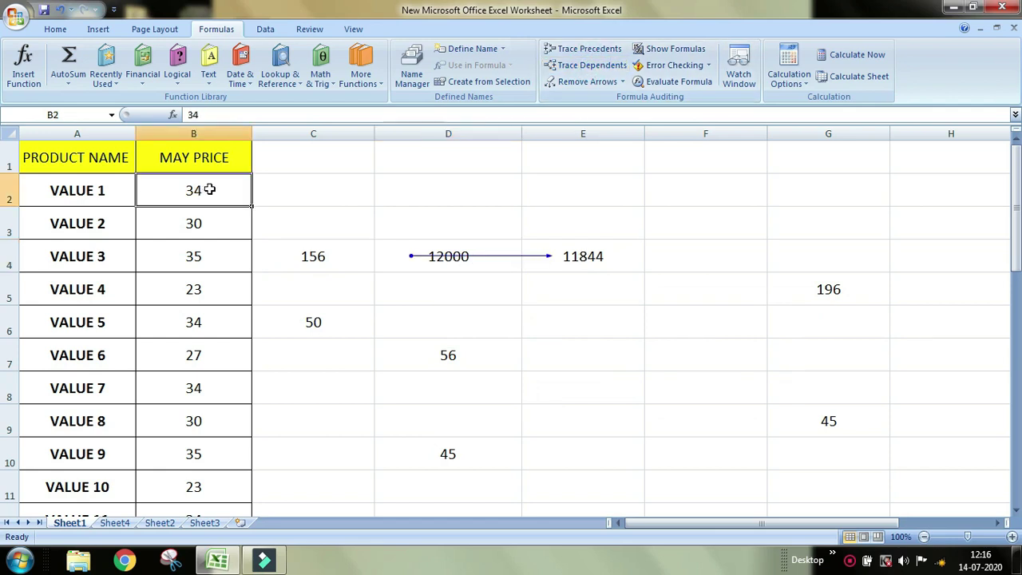
click(584, 64)
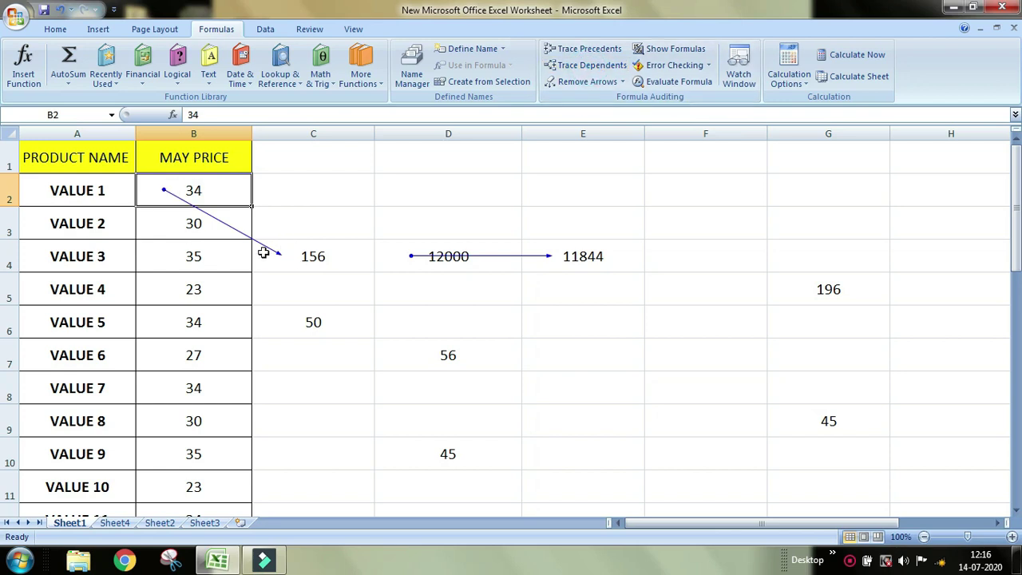
drag(184, 231, 189, 327)
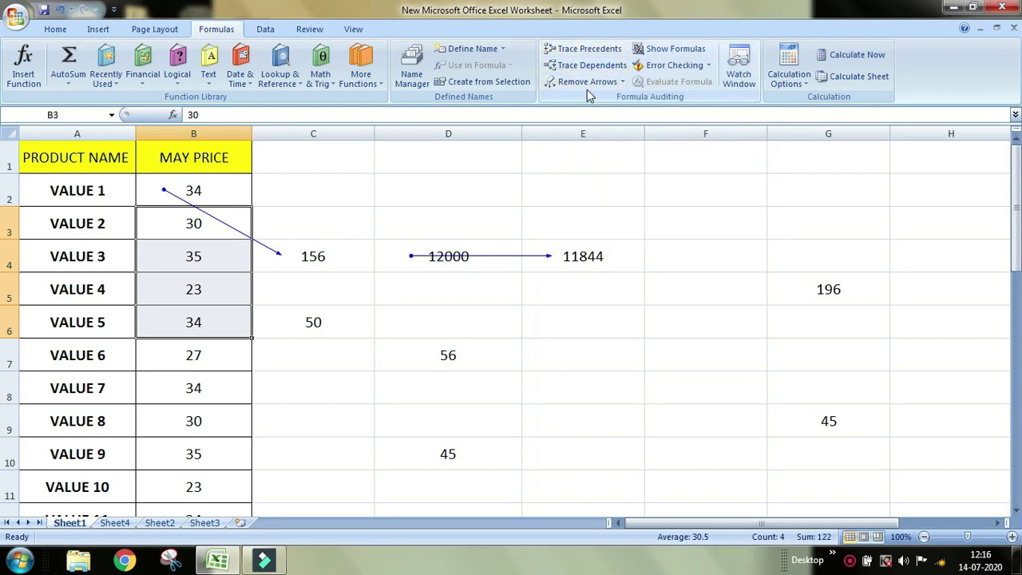
Clear all trace arrows and view the Remove Arrows dropdown options without picking one.
click(587, 83)
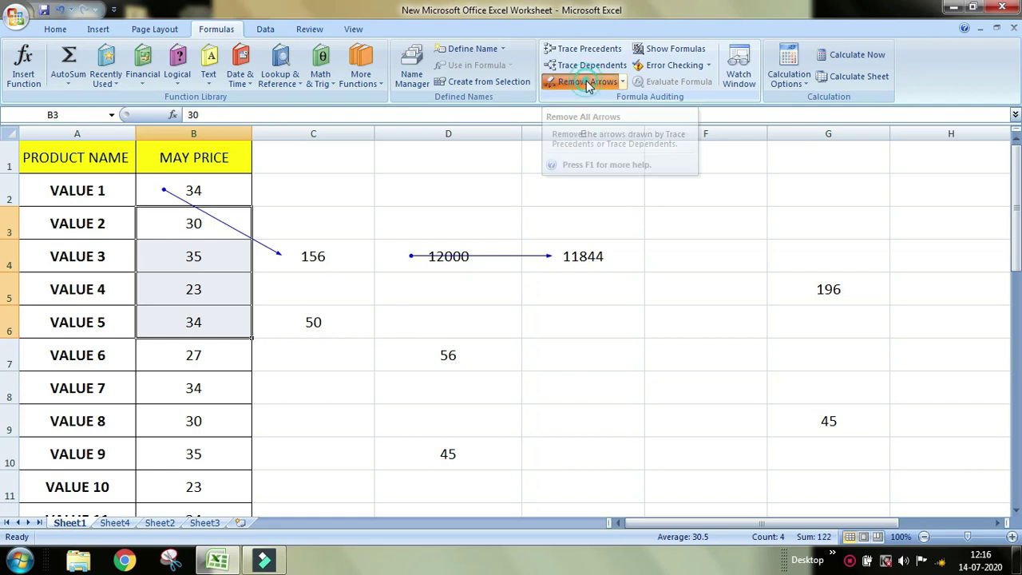
click(638, 353)
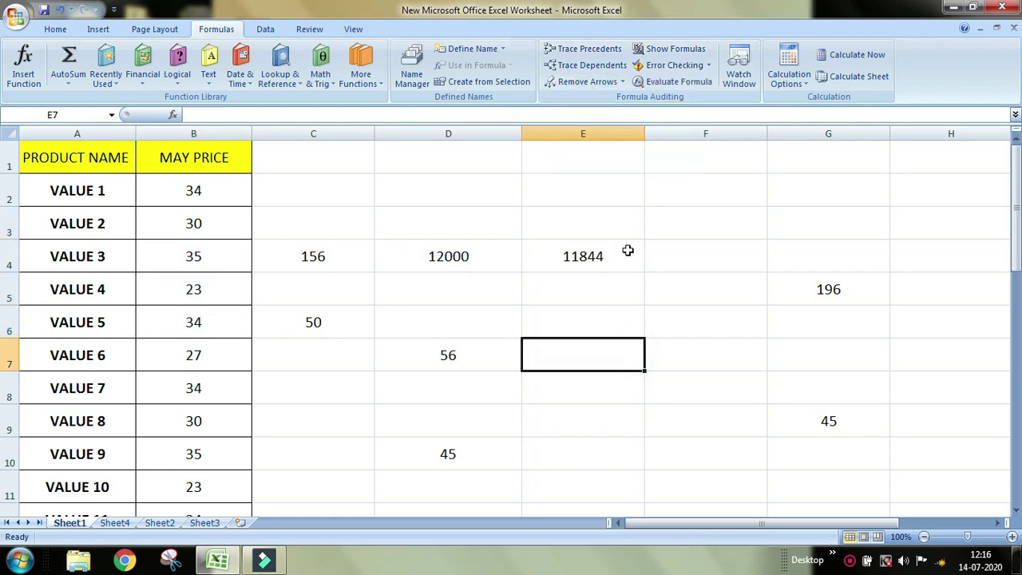
key(Right)
key(Right)
key(Up)
key(Up)
click(621, 82)
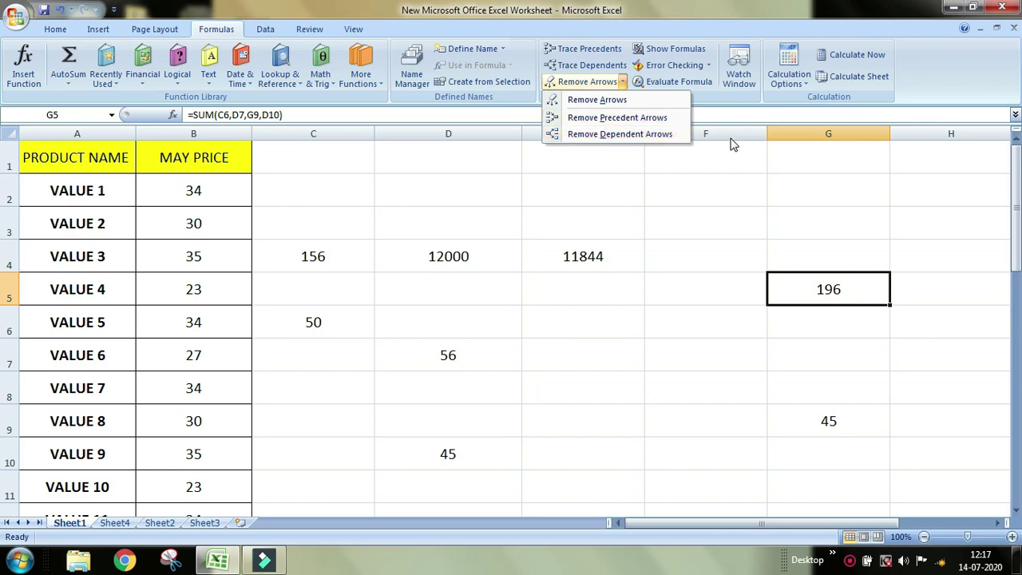
click(712, 347)
click(852, 344)
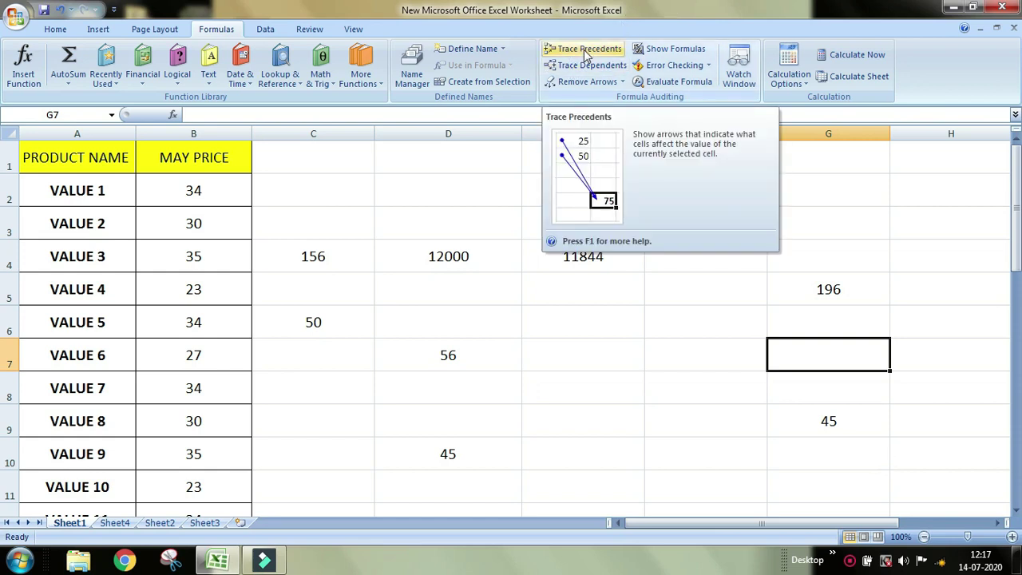
Select C4's 156 total and trace its precedents from B2:B6.
click(335, 256)
click(616, 54)
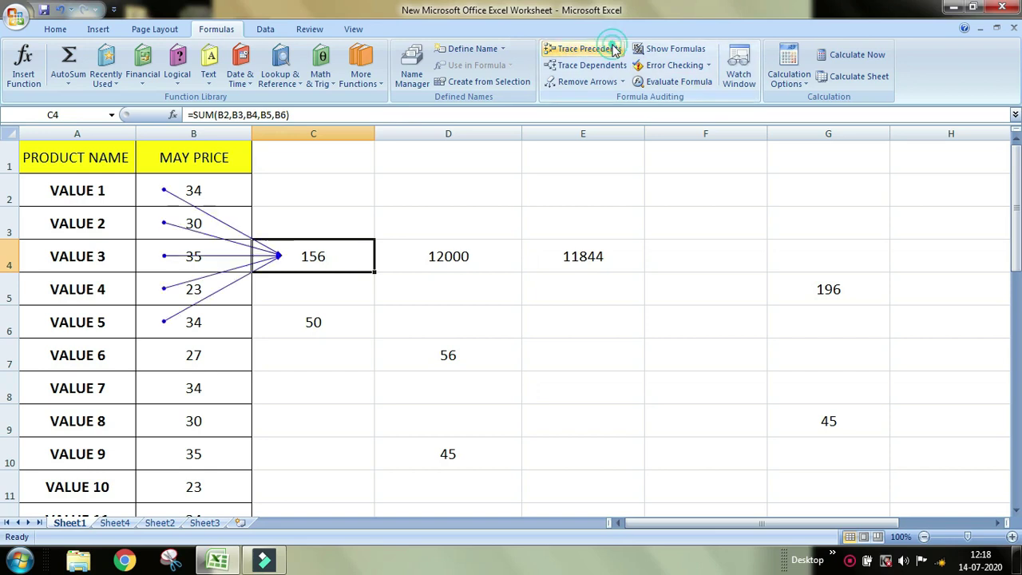